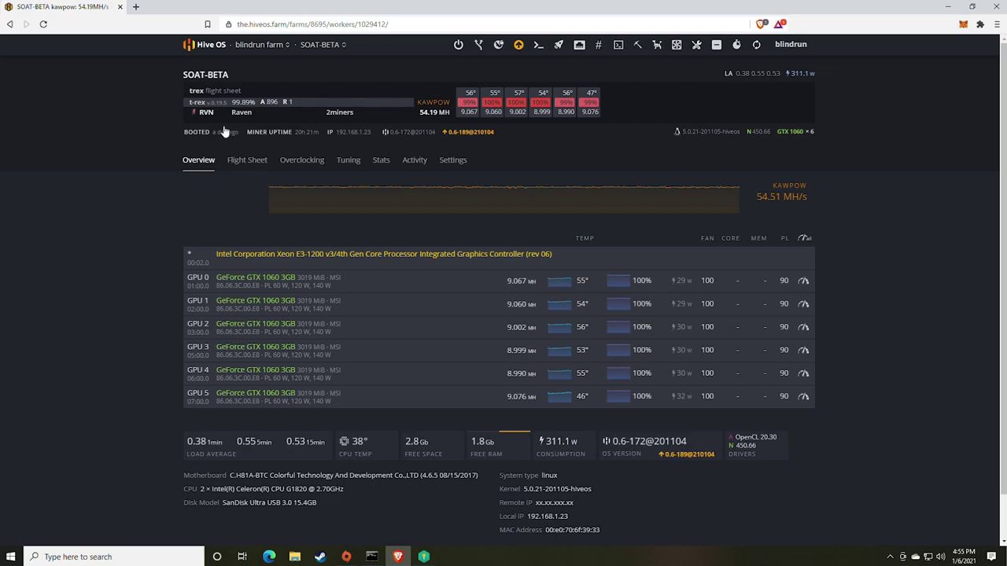
# Step: Return to the Farms overview and open the Wallets list, which shows only the ETH wallet
pyautogui.click(205, 46)
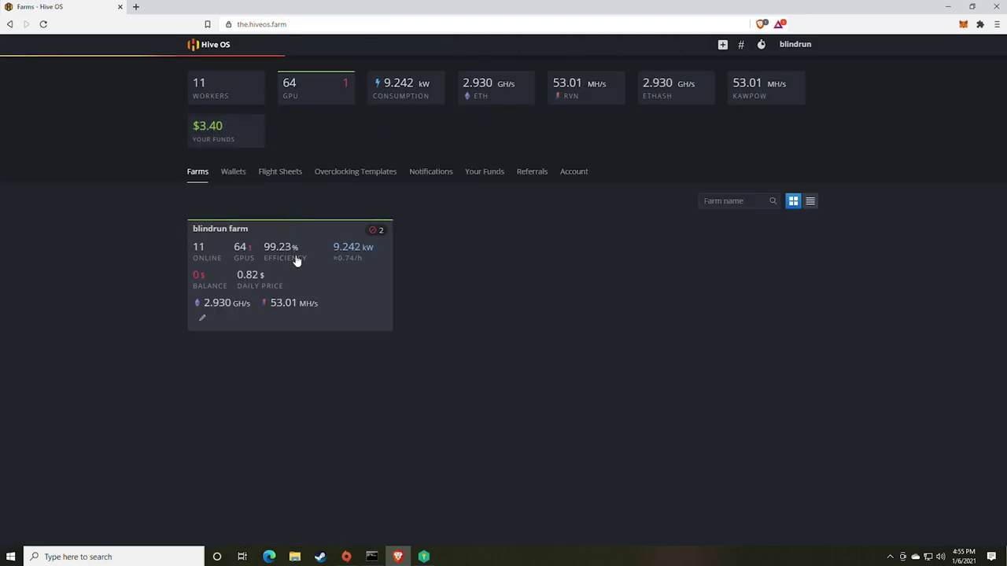
pyautogui.click(238, 174)
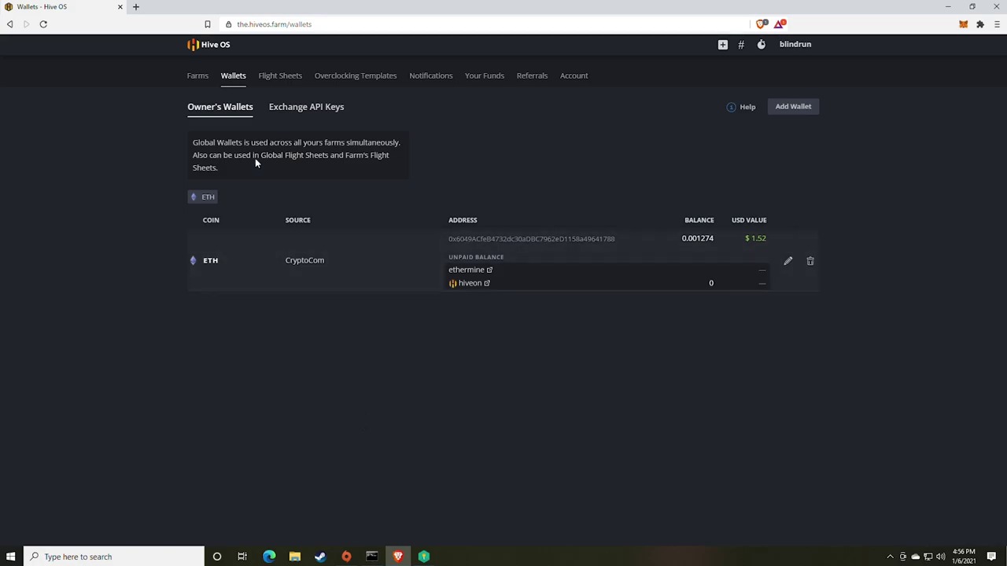
pyautogui.click(202, 78)
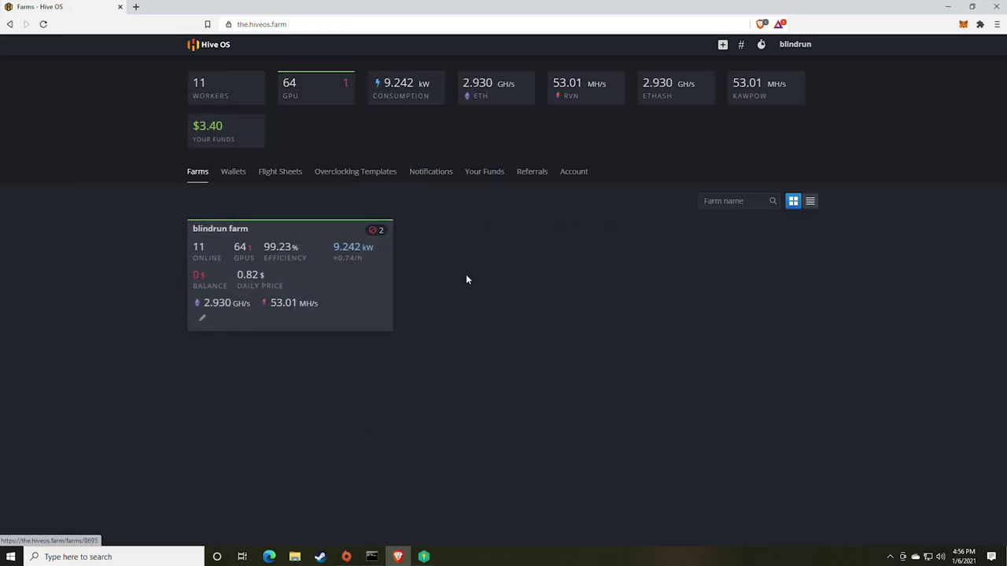
pyautogui.click(230, 178)
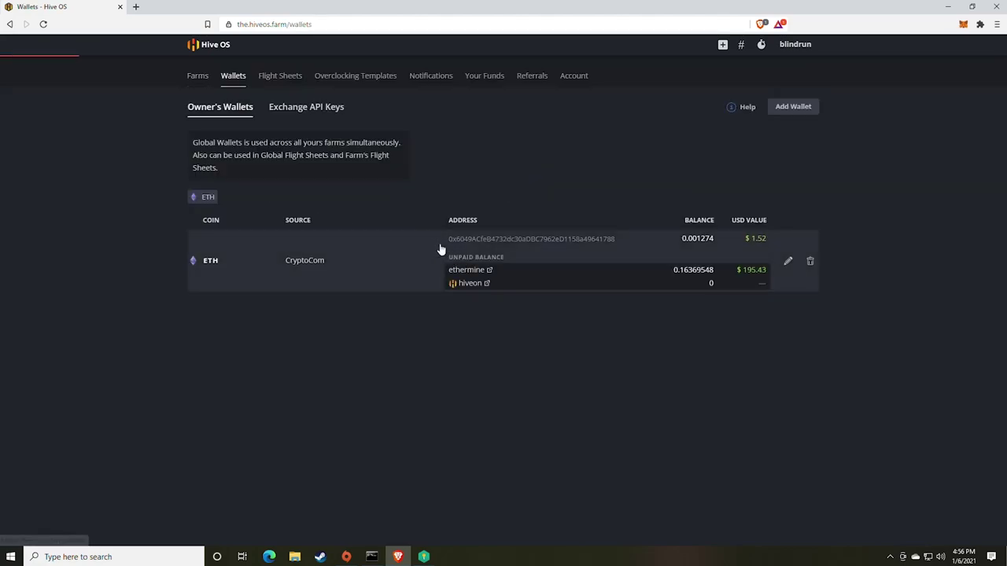
# Step: Start a new wallet with RVN as its coin, then discard it without saving
pyautogui.click(790, 108)
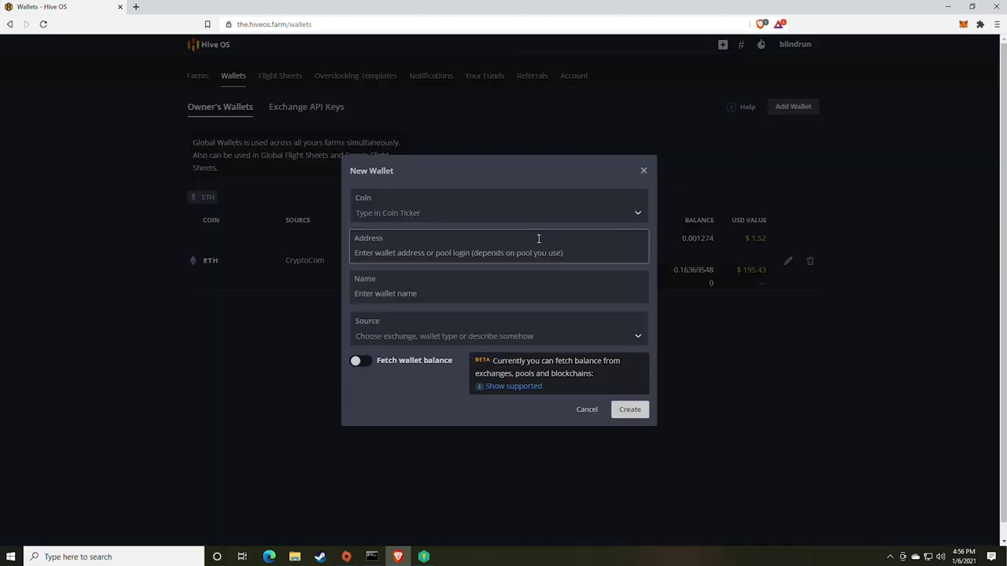
pyautogui.click(399, 214)
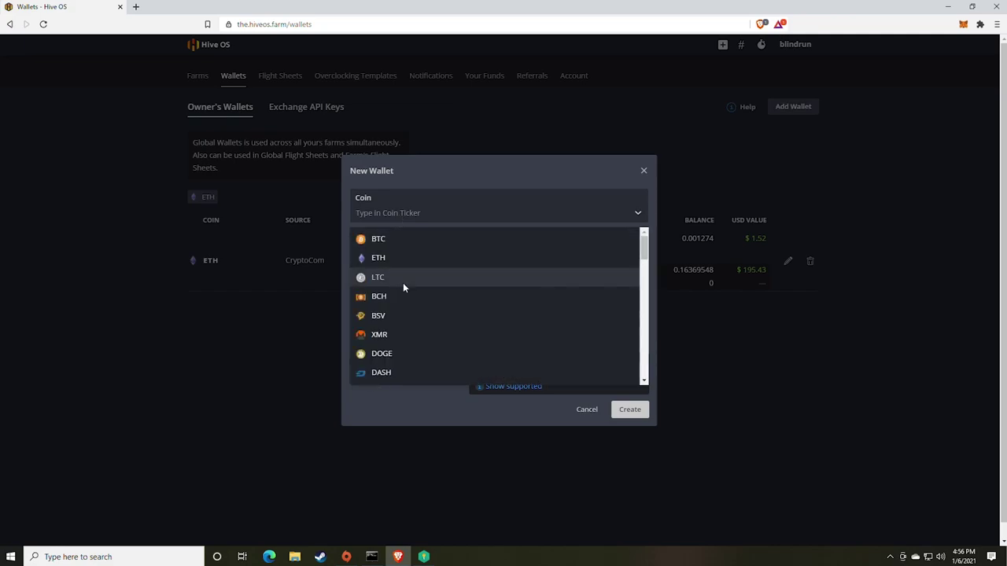
pyautogui.write('rvn')
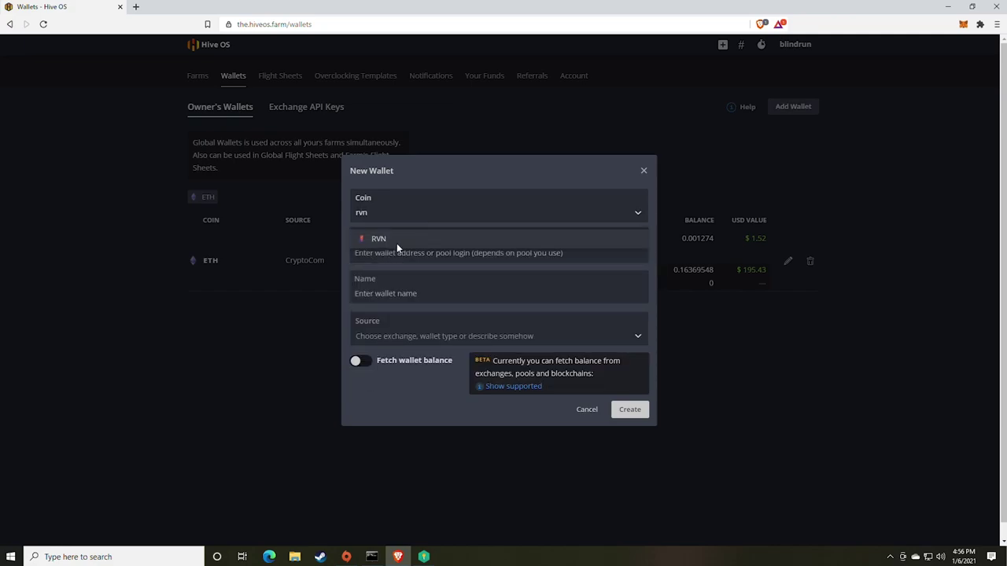
pyautogui.click(396, 240)
pyautogui.click(383, 253)
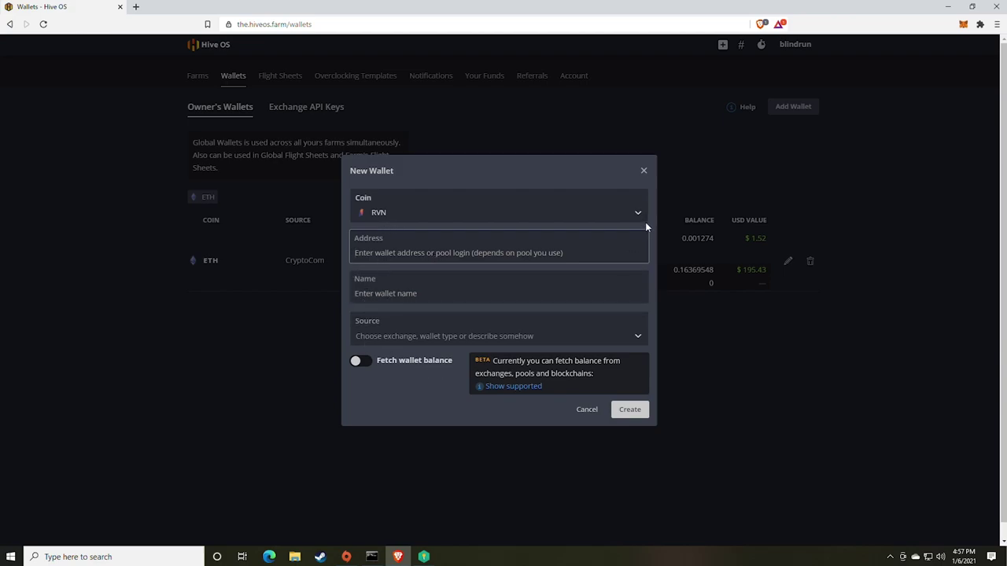
pyautogui.click(643, 172)
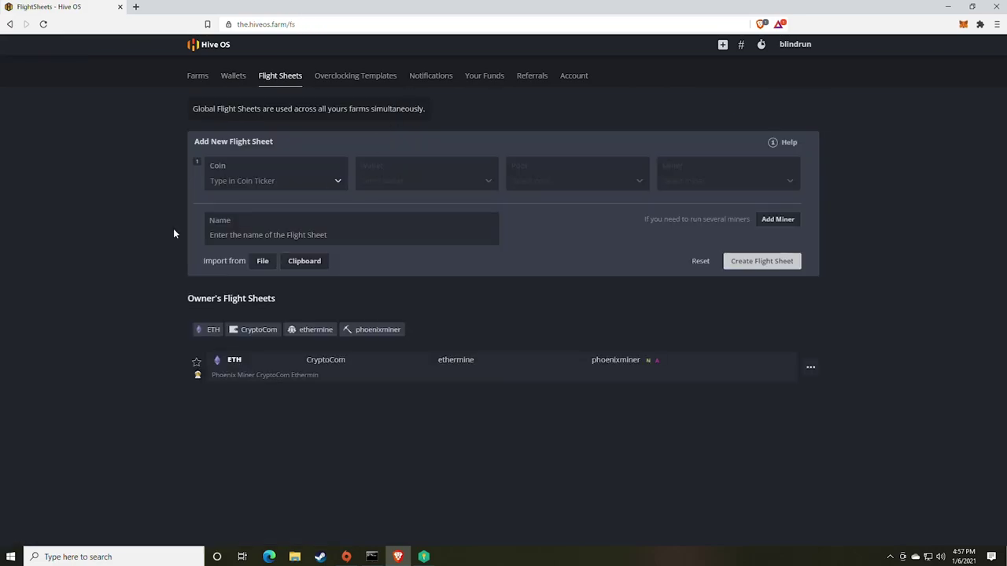
# Step: Choose RVN as the new flight sheet's coin; its wallet list shows no options
pyautogui.click(252, 185)
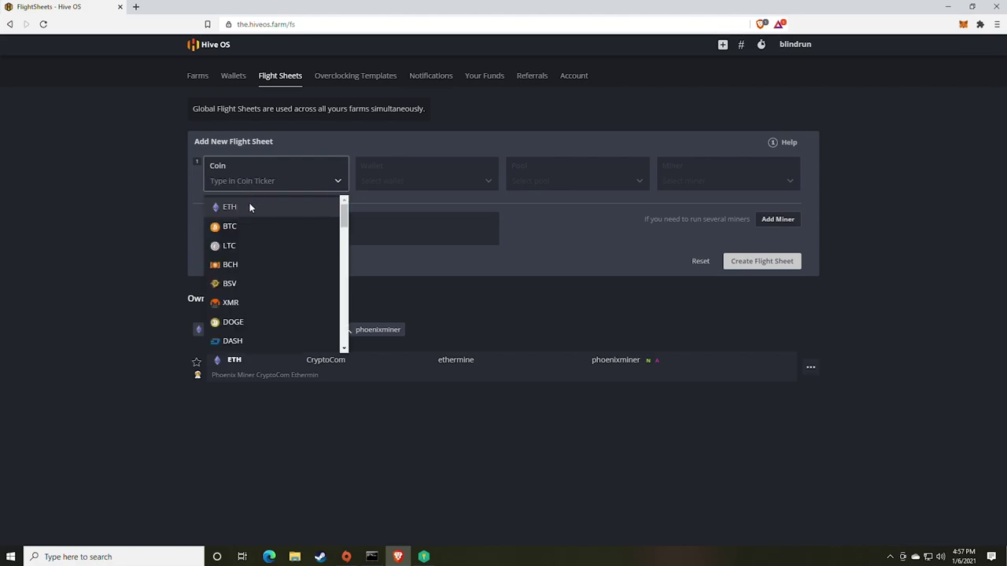
pyautogui.write('rvn')
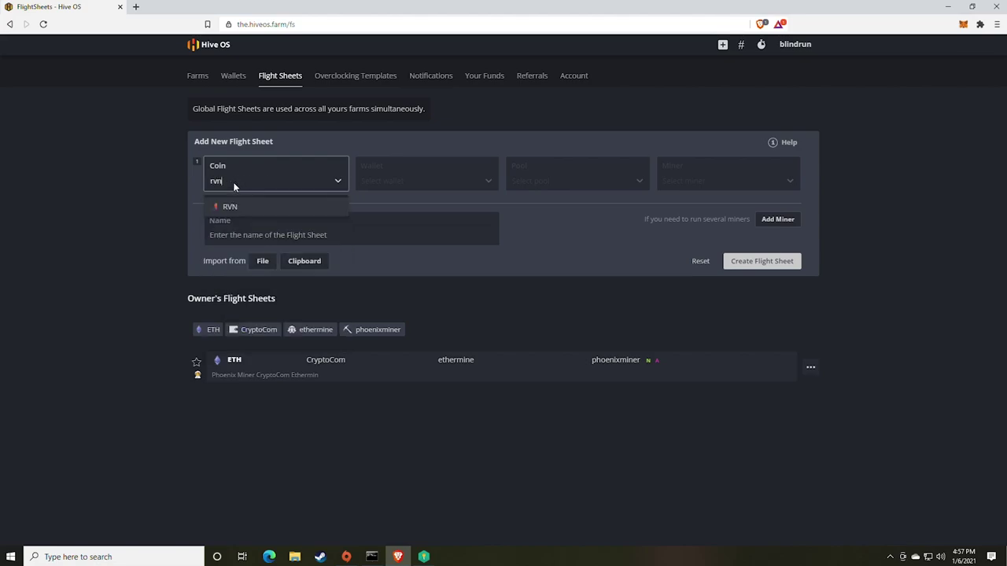
pyautogui.press('Return')
pyautogui.click(449, 180)
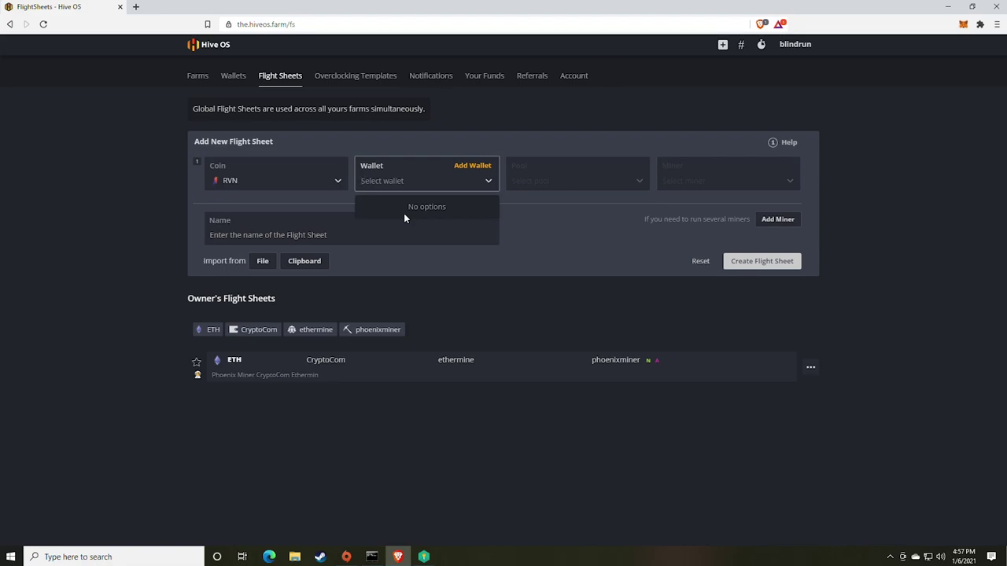
pyautogui.click(541, 234)
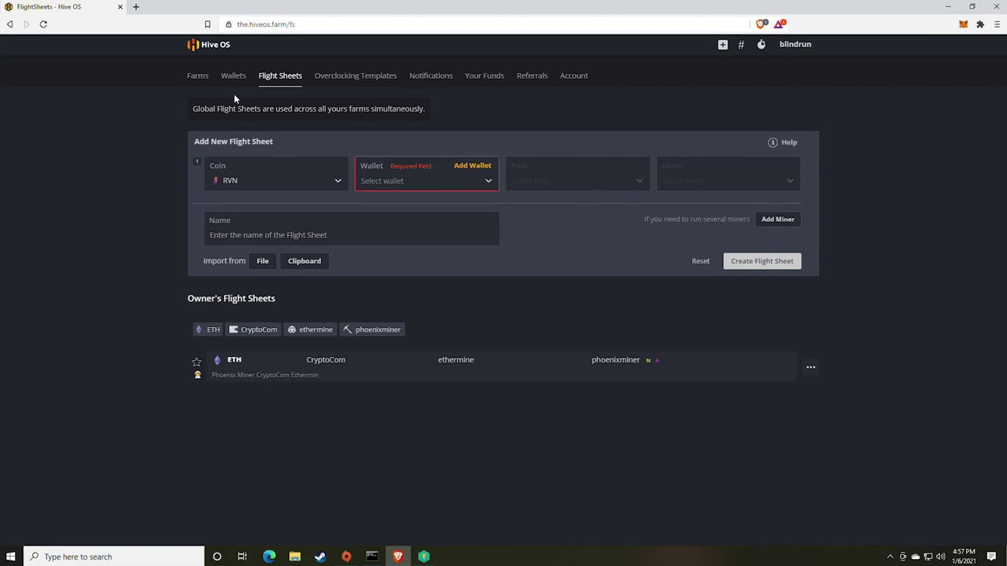
# Step: Create an RVN wallet named 'raven donation' from the pasted address for the flight sheet
pyautogui.click(469, 166)
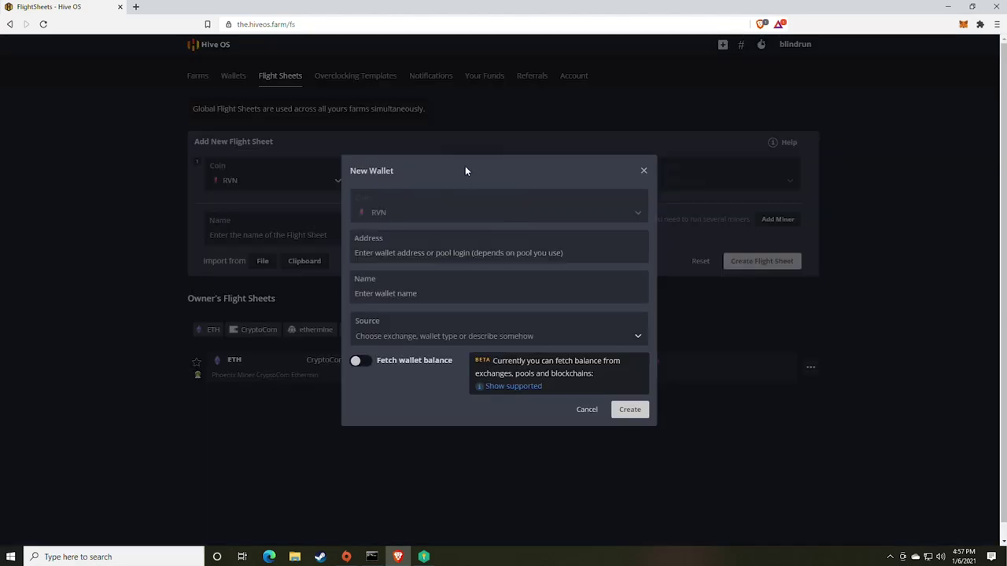
pyautogui.click(389, 253)
pyautogui.click(135, 7)
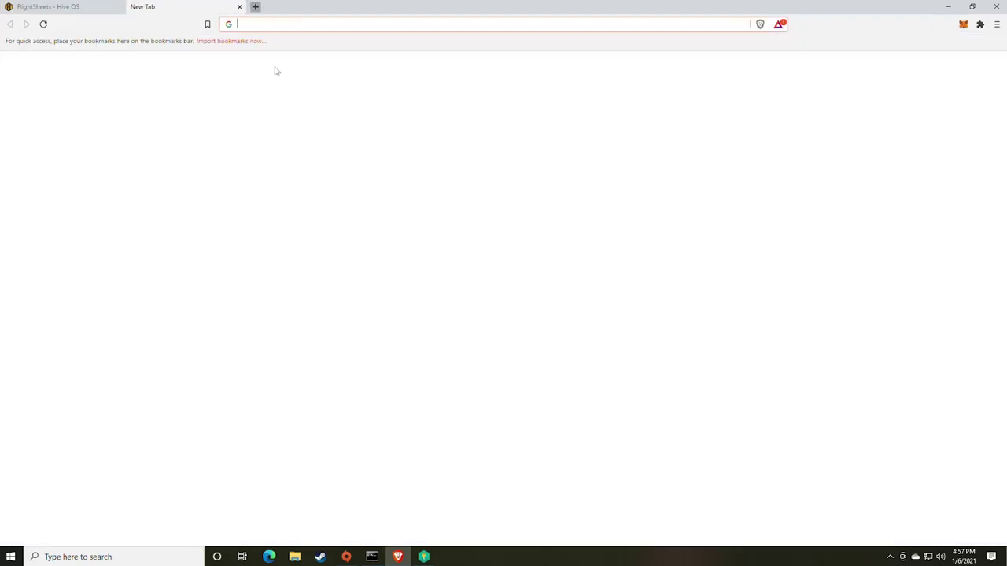
pyautogui.write('ra')
pyautogui.hotkey('ctrl', 'w')
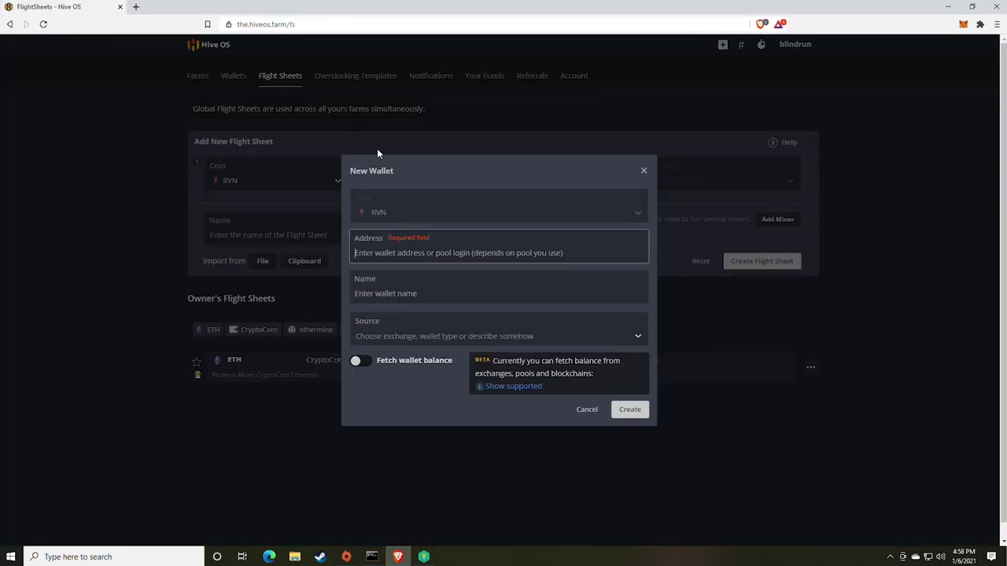
pyautogui.write('RXt4BGZvtvp63gGrN3ddY6BkUiMdJVSGUd')
pyautogui.click(449, 303)
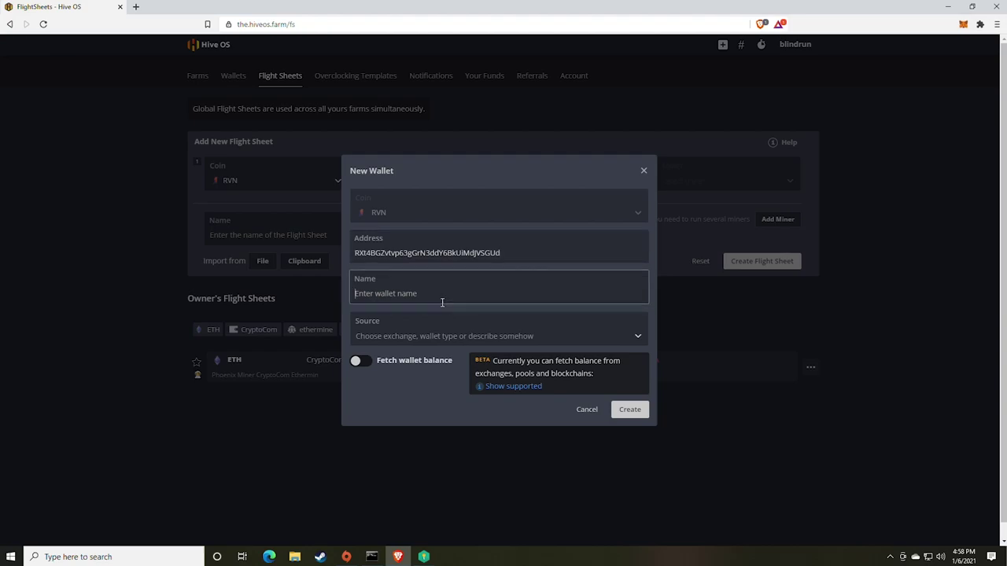
pyautogui.write('raven donation')
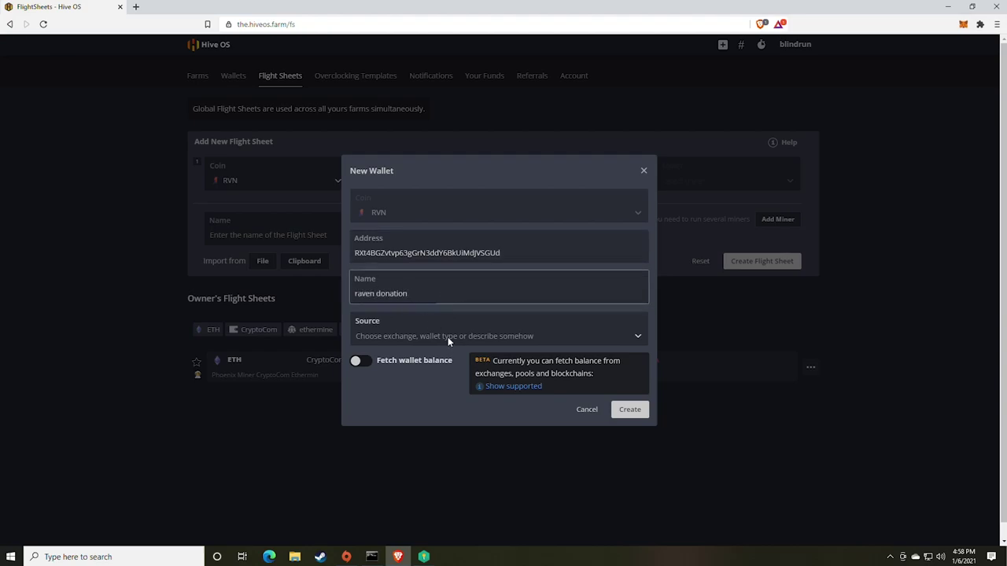
pyautogui.click(634, 409)
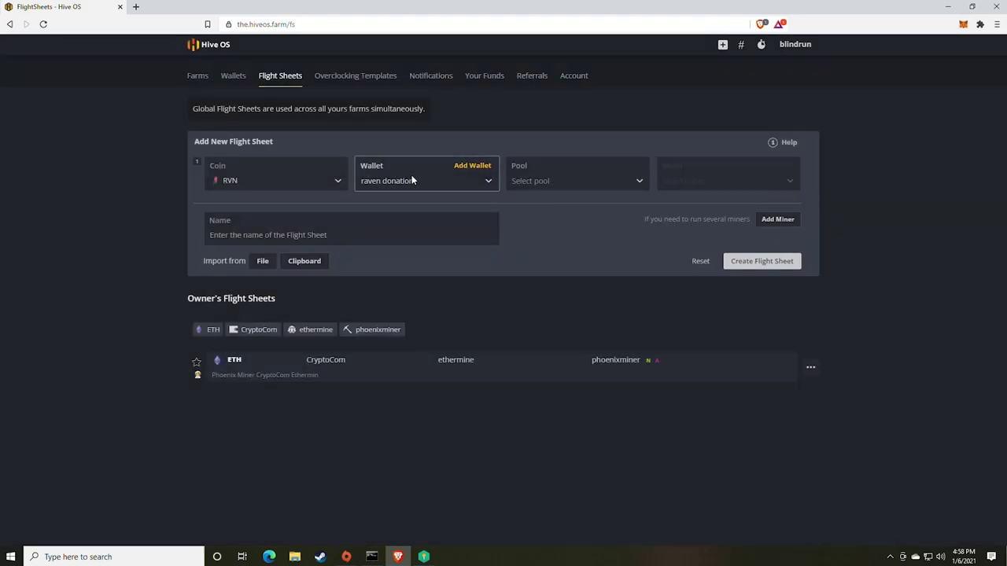
# Step: Choose 2miners as the pool with the US server us-rvn.2miners.com:6060 enabled
pyautogui.click(627, 183)
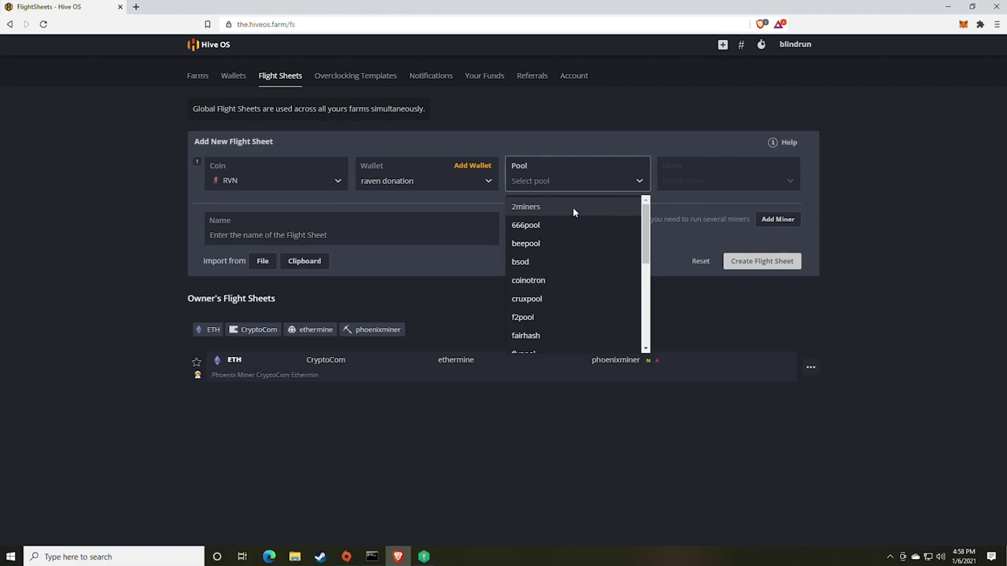
pyautogui.click(569, 209)
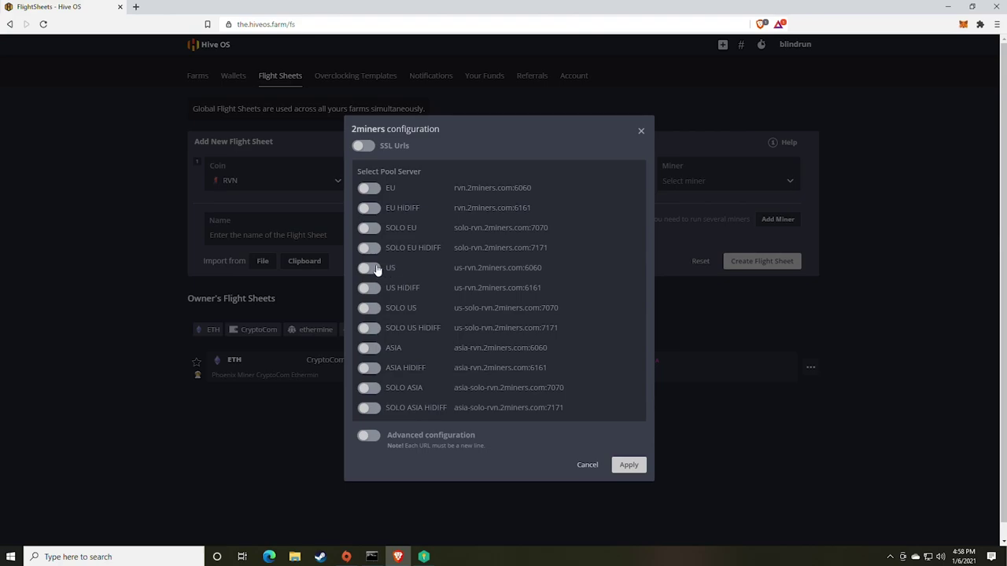
pyautogui.click(370, 268)
pyautogui.click(367, 168)
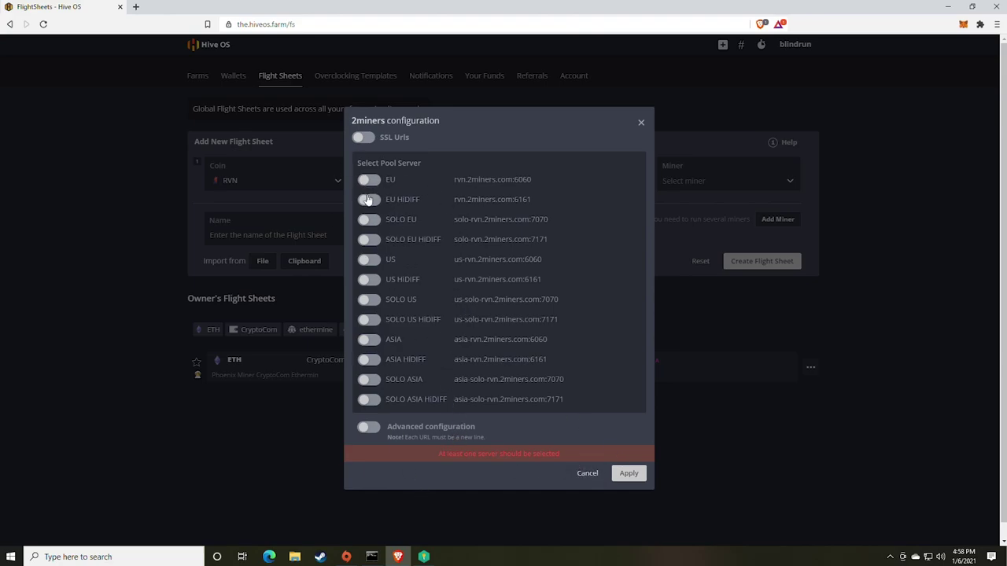
pyautogui.click(367, 259)
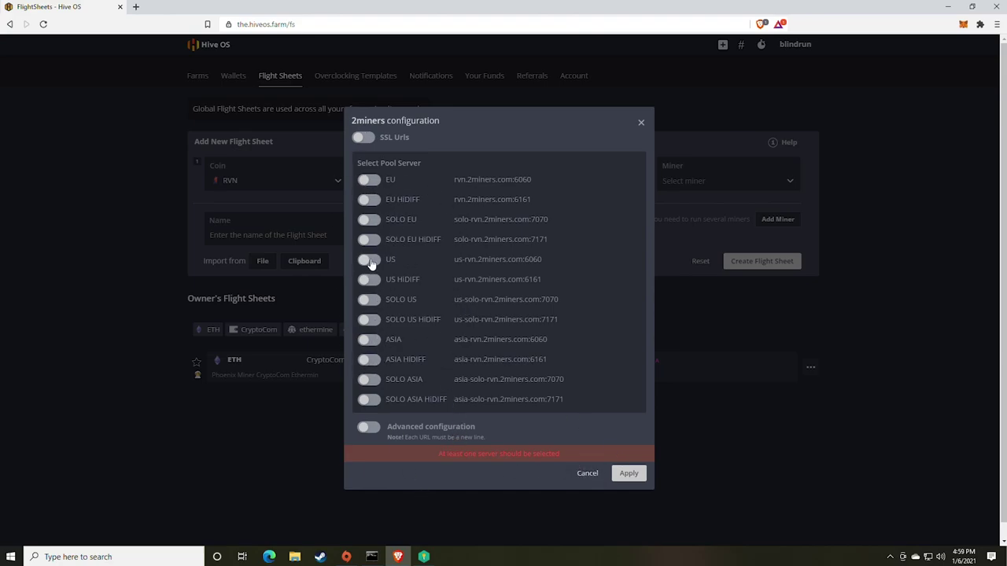
pyautogui.click(617, 481)
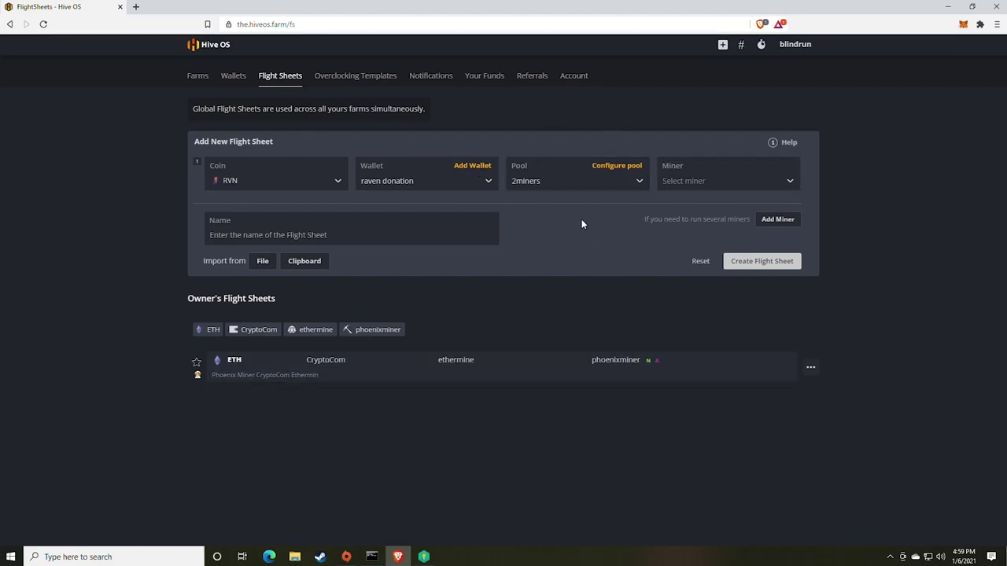
# Step: Select T-Rex Miner as the miner and name the flight sheet 'trex donation'
pyautogui.click(789, 191)
pyautogui.write('tr')
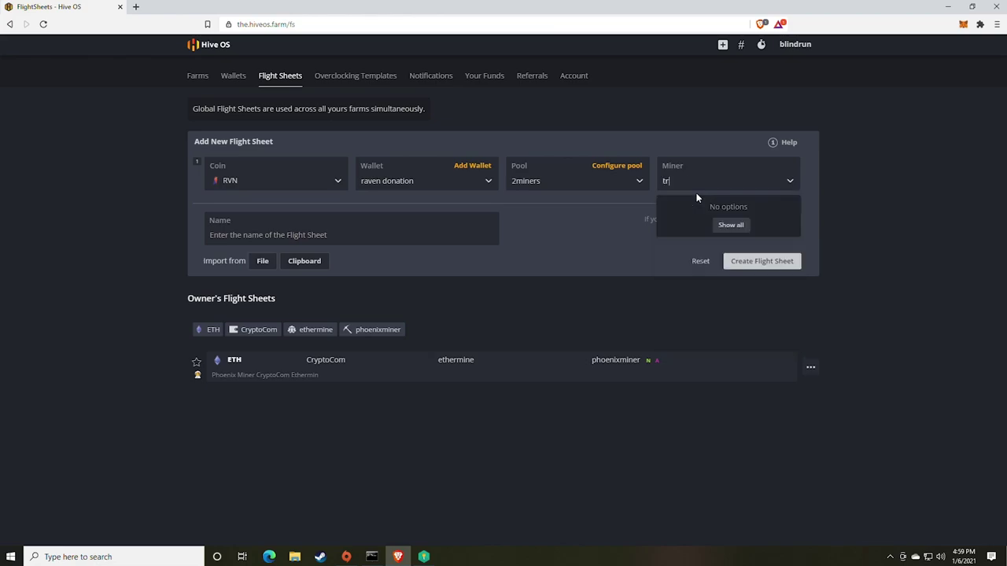
pyautogui.write('ex')
pyautogui.click(790, 183)
pyautogui.click(454, 236)
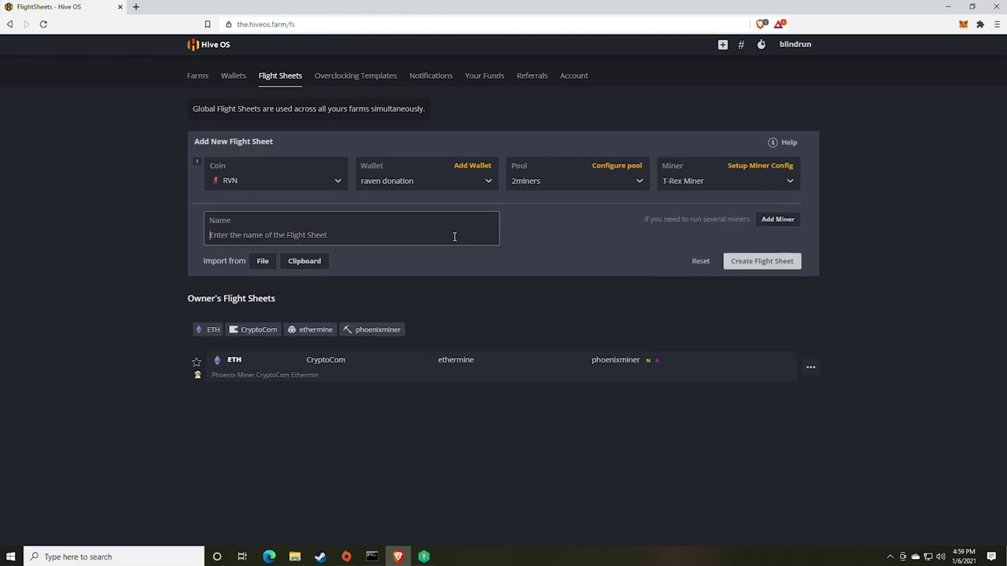
pyautogui.write('trex donation')
# Step: Create the trex donation flight sheet and apply it to the SOAT-BETA worker
pyautogui.click(723, 263)
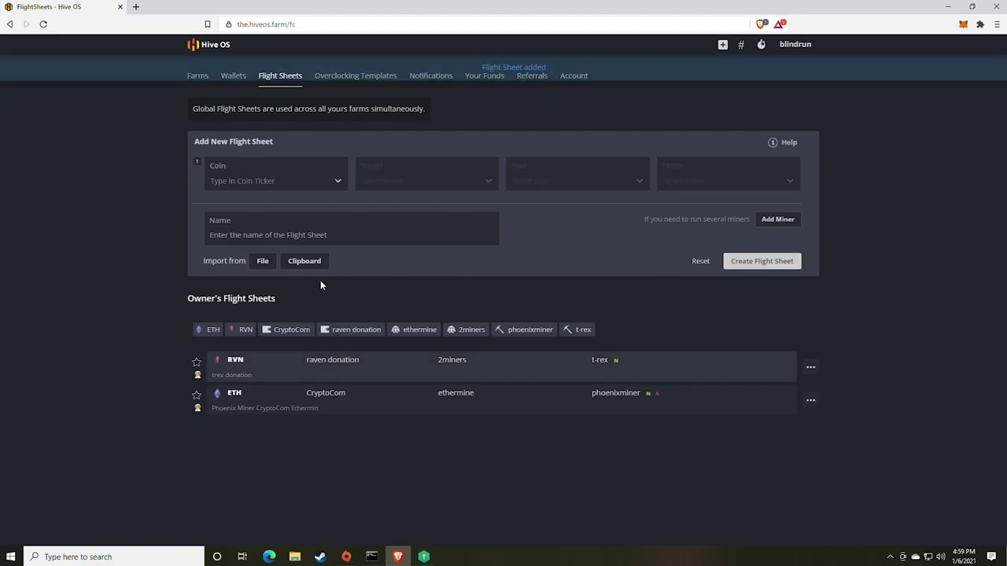
pyautogui.click(199, 76)
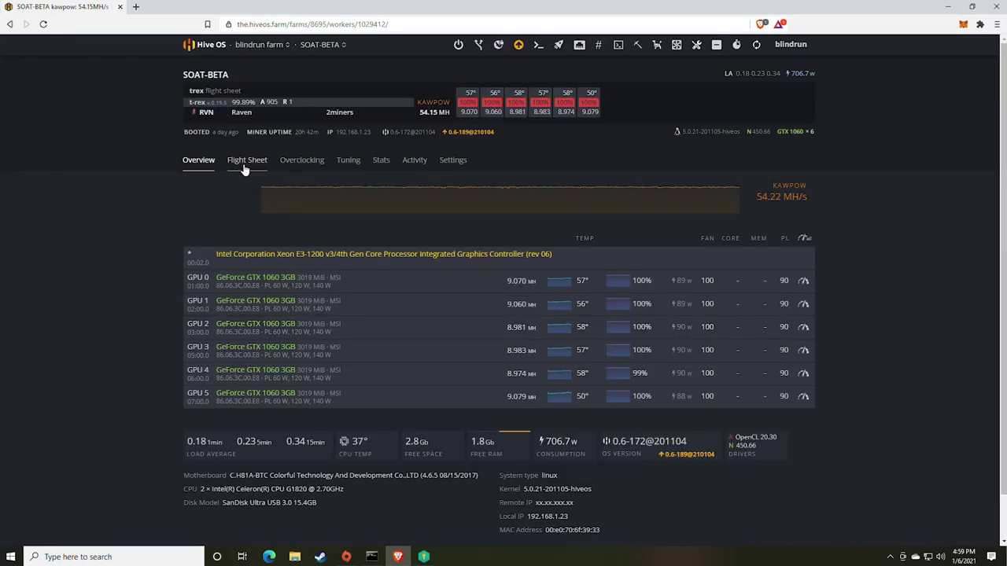
pyautogui.click(245, 162)
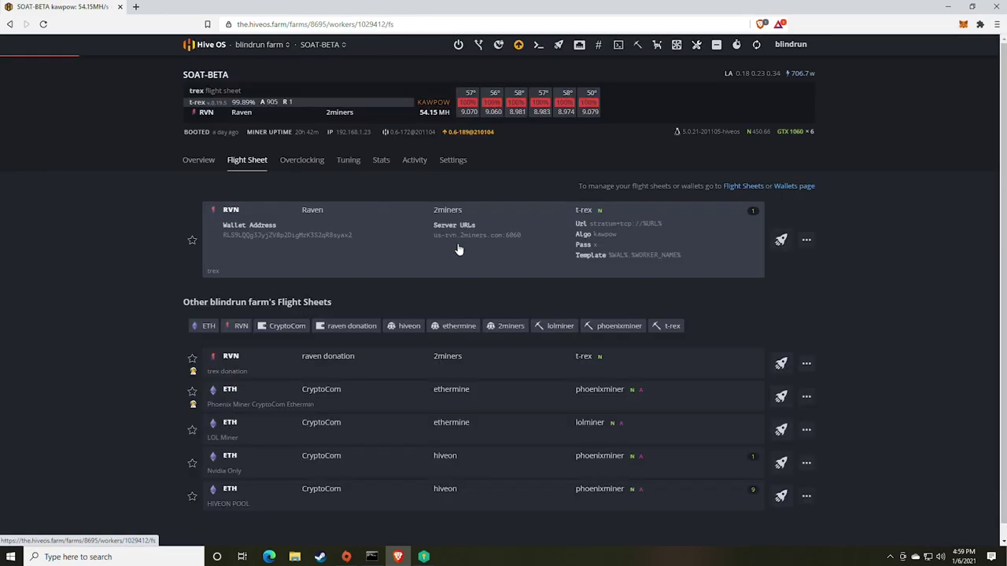
pyautogui.click(782, 243)
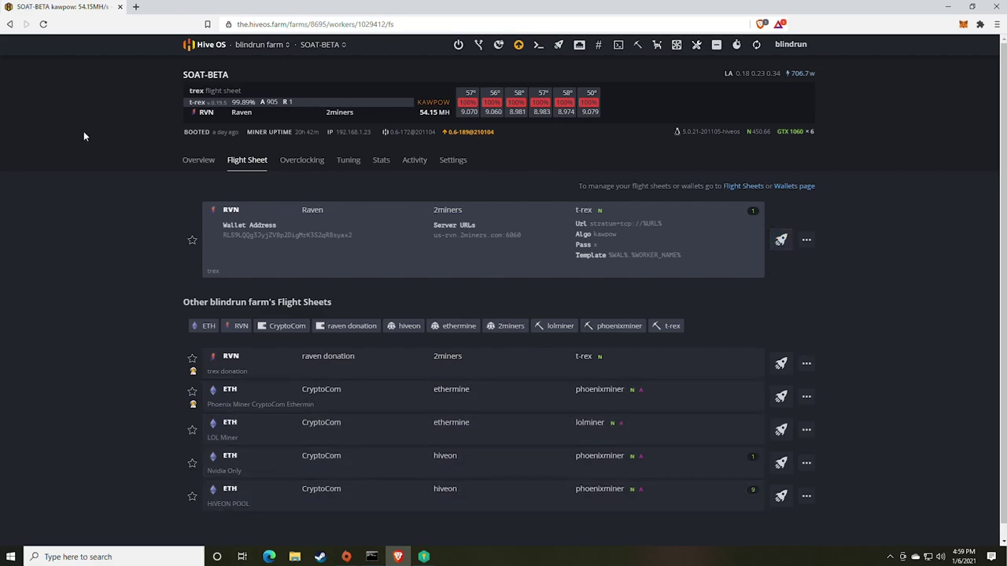
# Step: Review SOAT-BETA's overview, mining KawPow near 54 MH/s, and check GPU 0's overclock settings unchanged
pyautogui.click(198, 166)
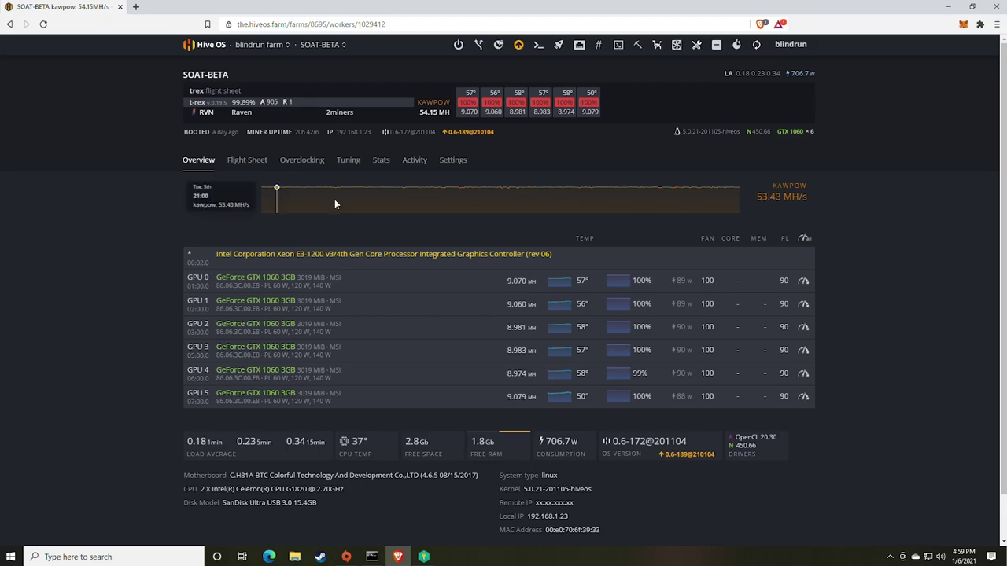
pyautogui.click(803, 280)
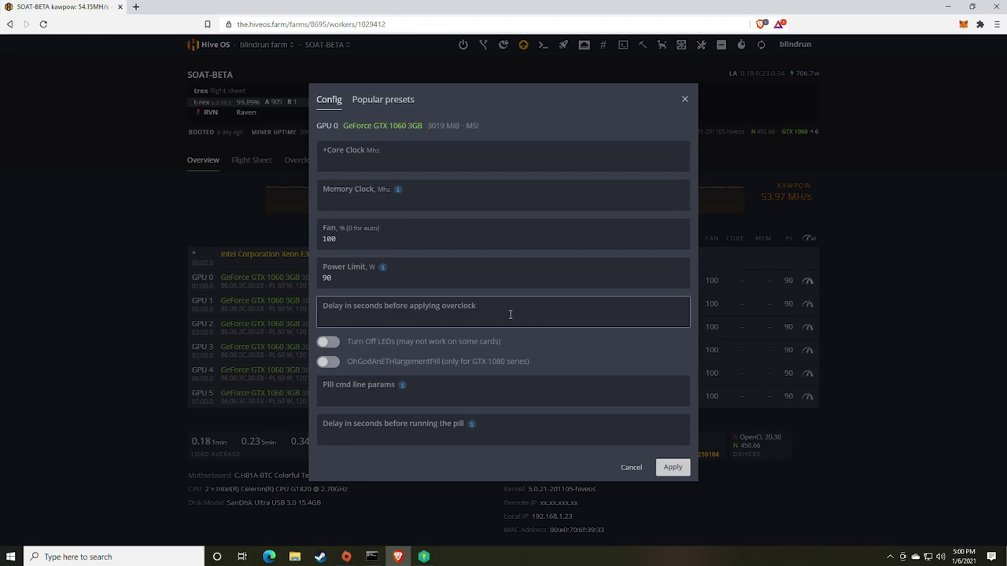
pyautogui.click(684, 101)
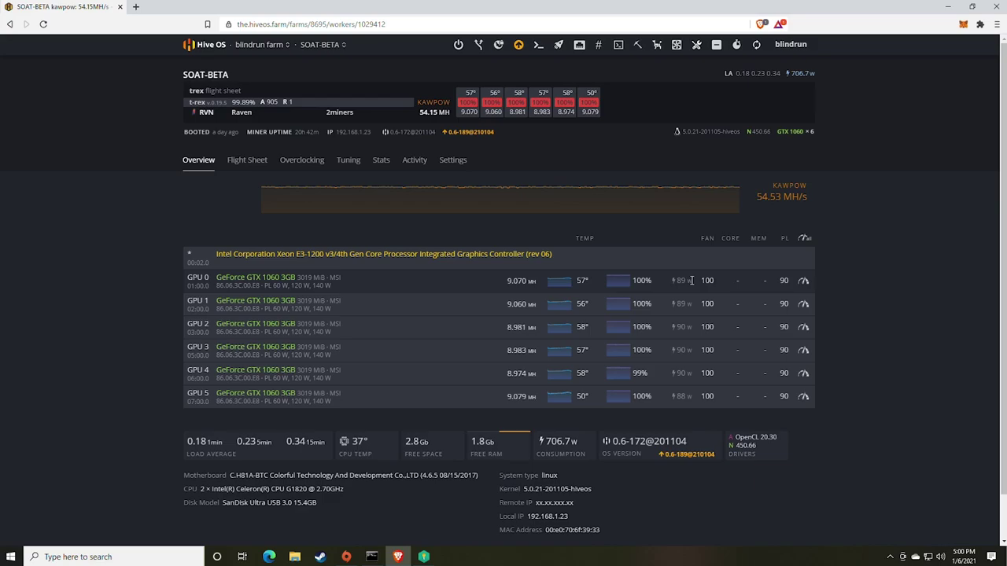
pyautogui.moveTo(265, 197)
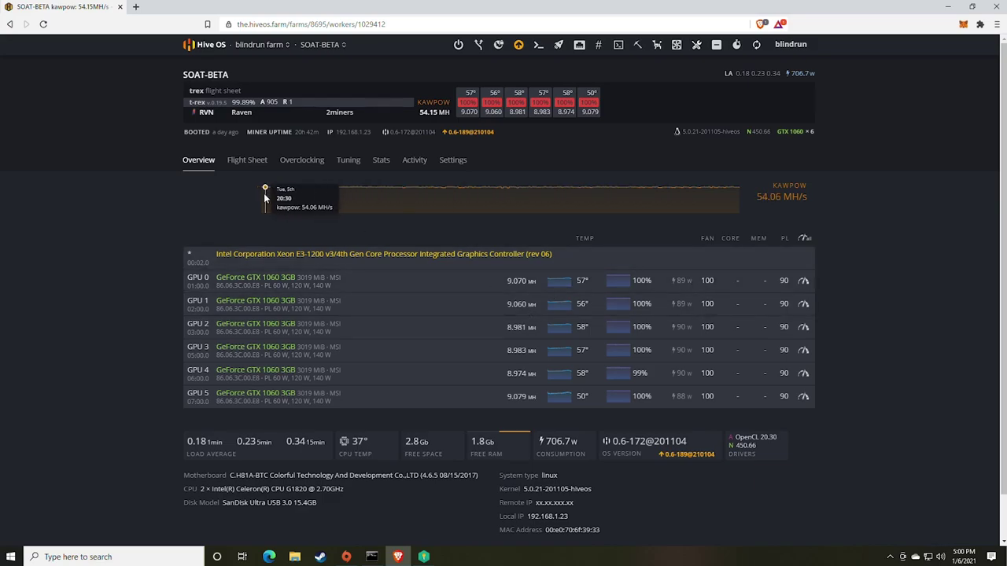
pyautogui.click(135, 7)
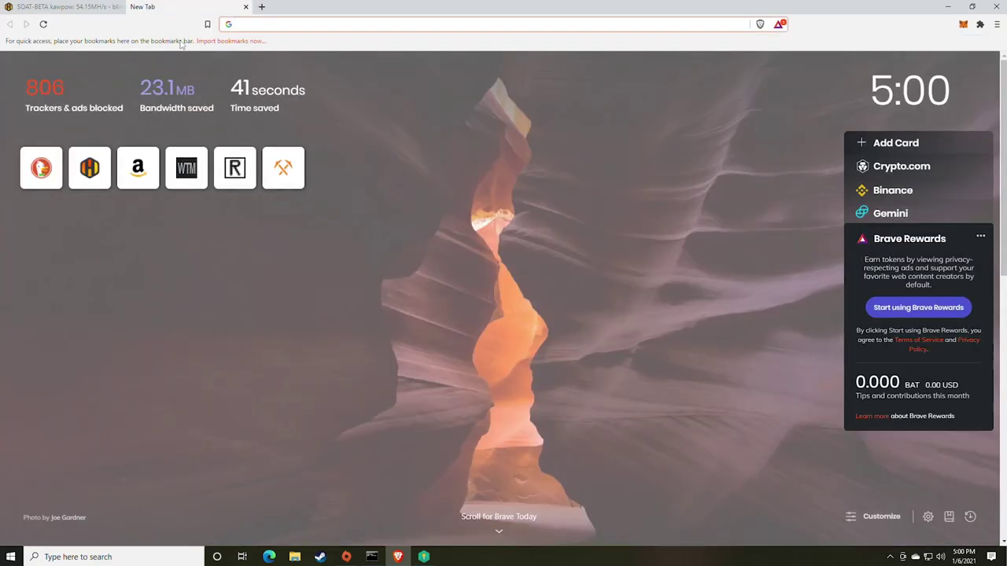
# Step: Load whattomine.com and enter 54 as the KawPow hashrate
pyautogui.write('what')
pyautogui.press('Return')
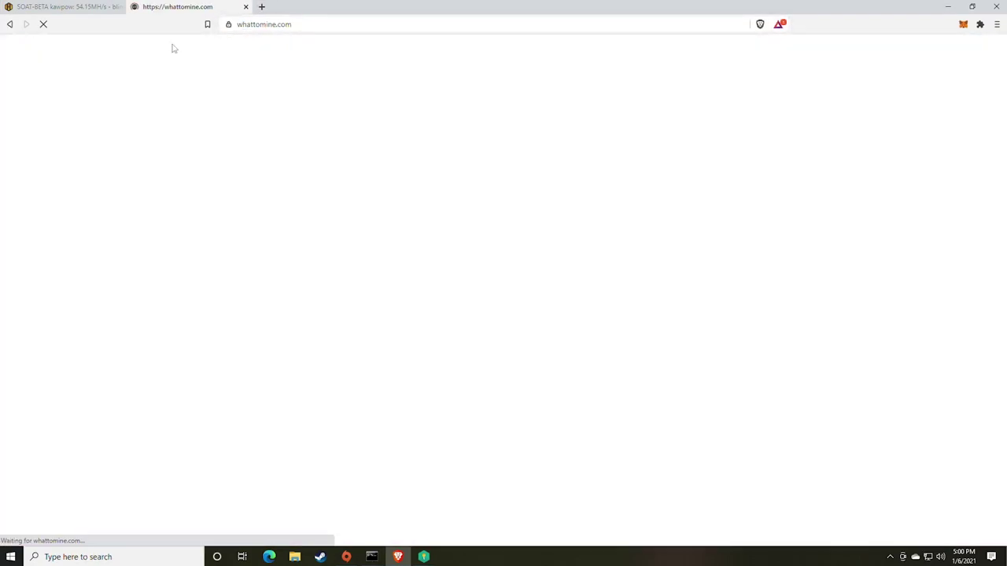
pyautogui.scroll(-2, 516, 274)
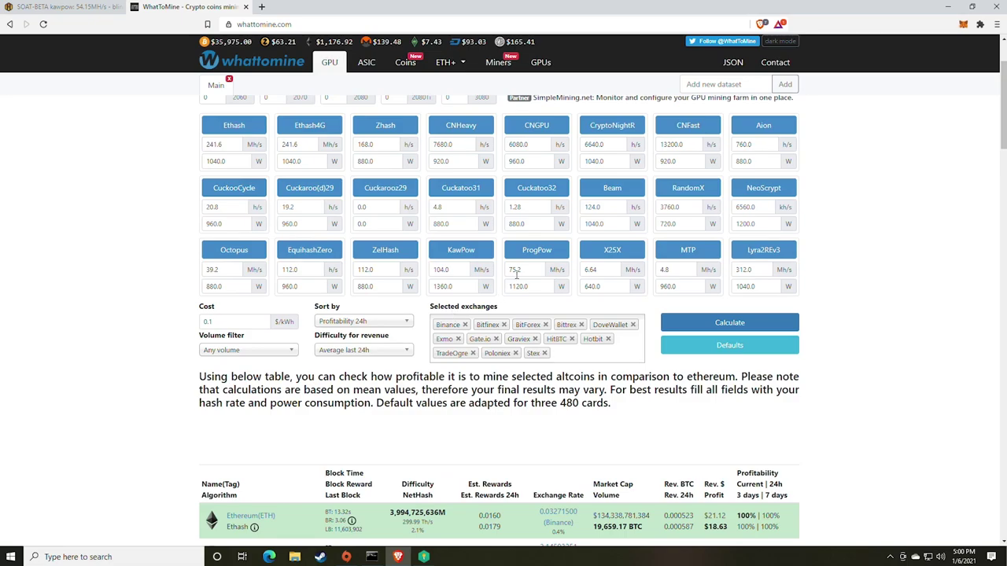
pyautogui.doubleClick(458, 269)
pyautogui.write('5')
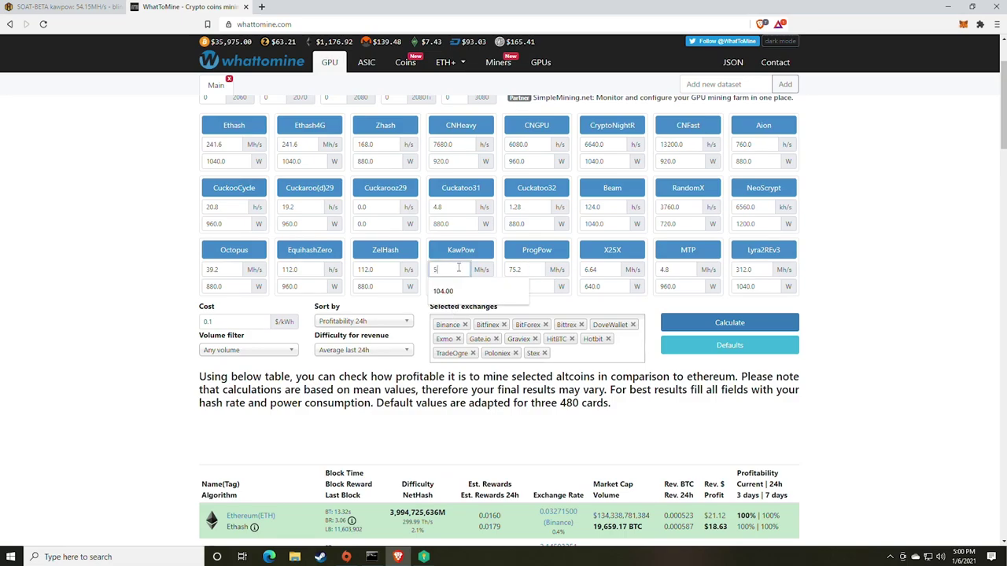
pyautogui.write('4')
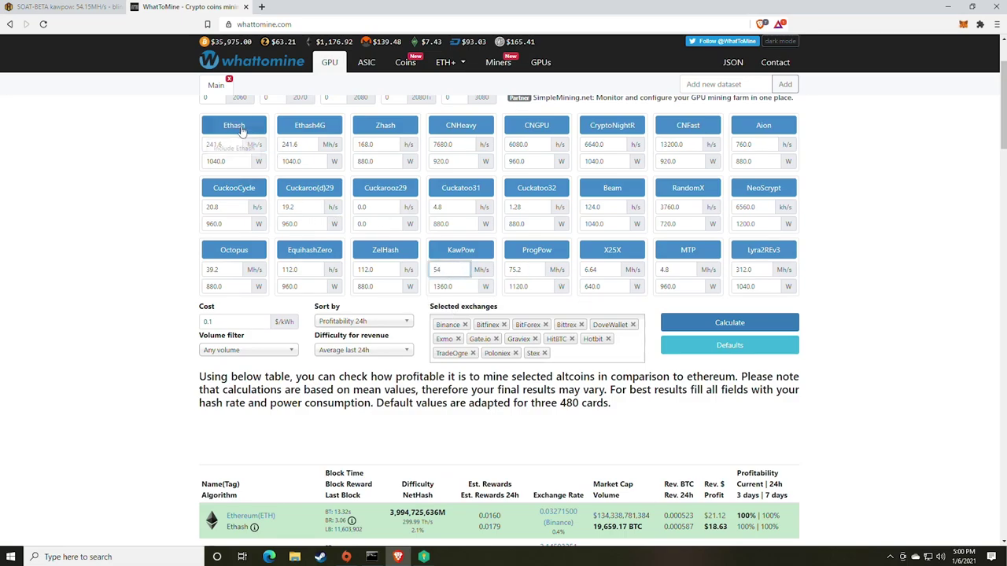
# Step: Exclude the algorithms from Ethash through ZelHash from the comparison
pyautogui.click(240, 129)
pyautogui.click(309, 127)
pyautogui.click(385, 128)
pyautogui.click(460, 127)
pyautogui.click(536, 127)
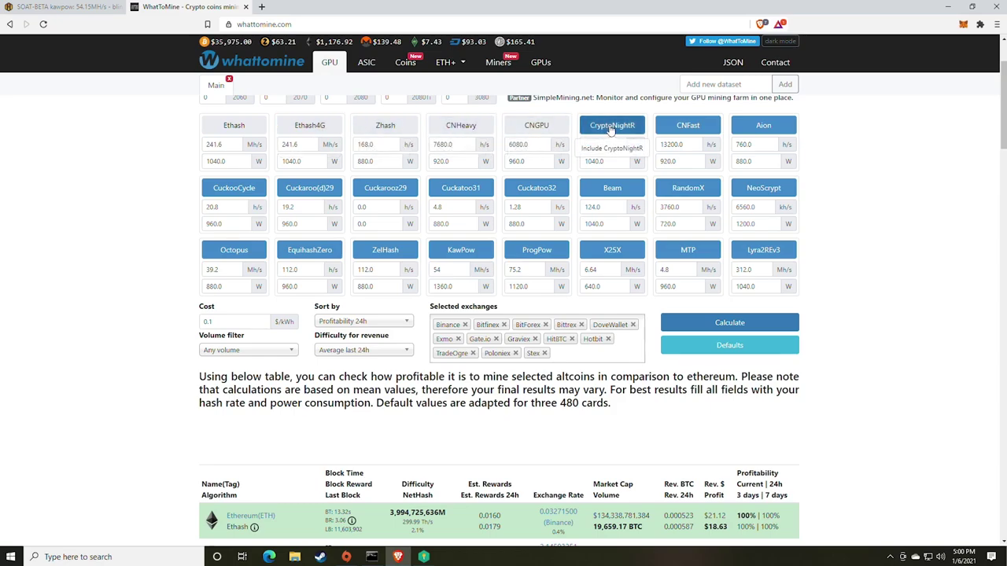
pyautogui.click(611, 127)
pyautogui.click(687, 127)
pyautogui.click(763, 128)
pyautogui.click(763, 190)
pyautogui.click(612, 189)
pyautogui.click(537, 190)
pyautogui.click(460, 190)
pyautogui.click(384, 190)
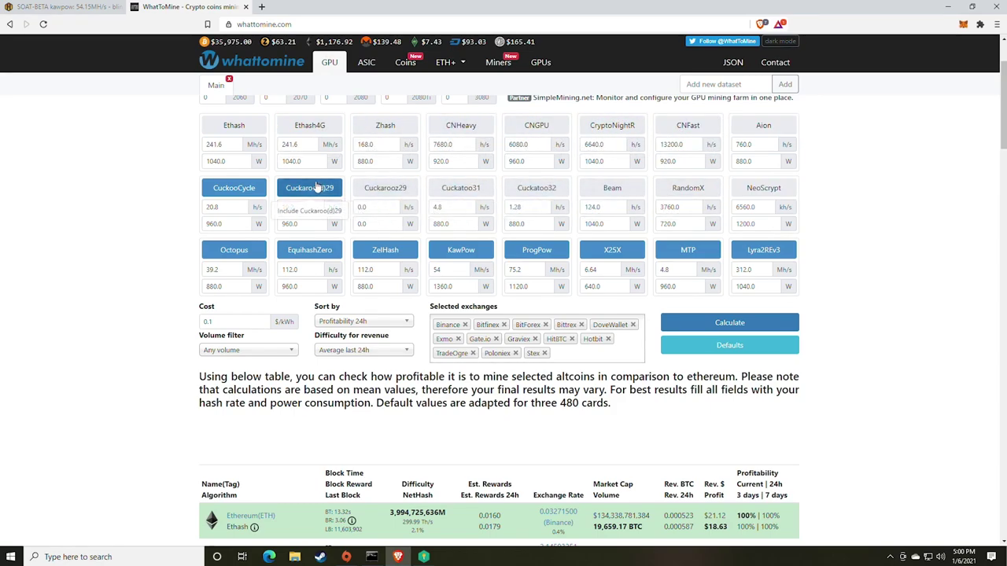
pyautogui.click(317, 188)
pyautogui.click(234, 189)
pyautogui.click(234, 250)
pyautogui.click(310, 250)
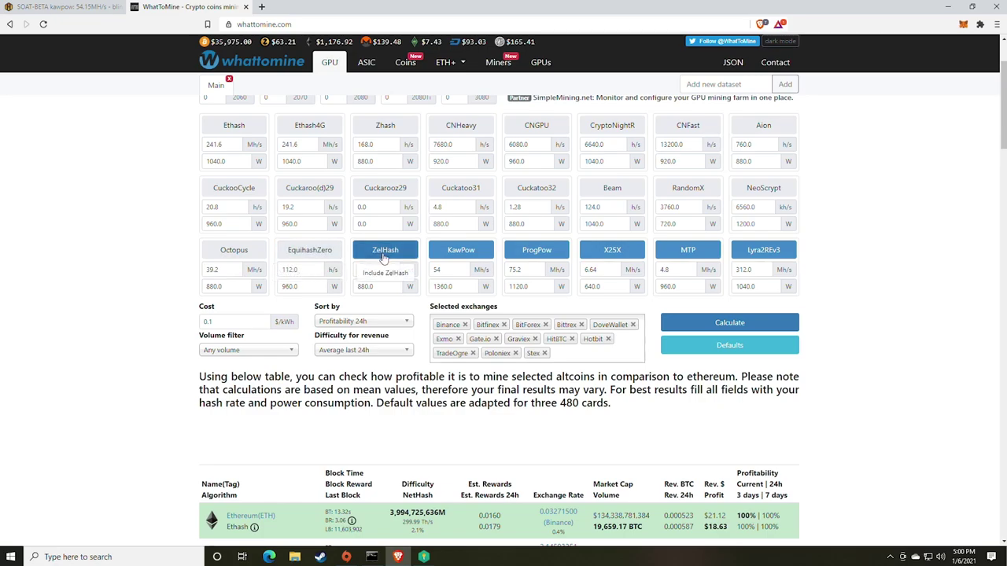
pyautogui.click(384, 250)
# Step: Set KawPow to 800, exclude ProgPow, X25X, MTP and Lyra2REv3, and calculate
pyautogui.doubleClick(445, 271)
pyautogui.write('800')
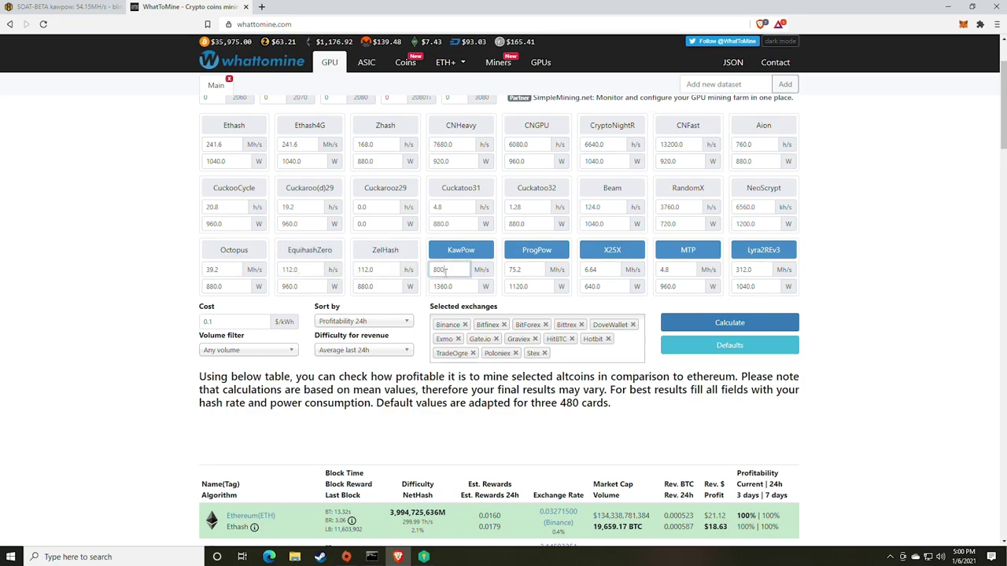
pyautogui.click(536, 250)
pyautogui.click(612, 250)
pyautogui.click(688, 250)
pyautogui.click(747, 251)
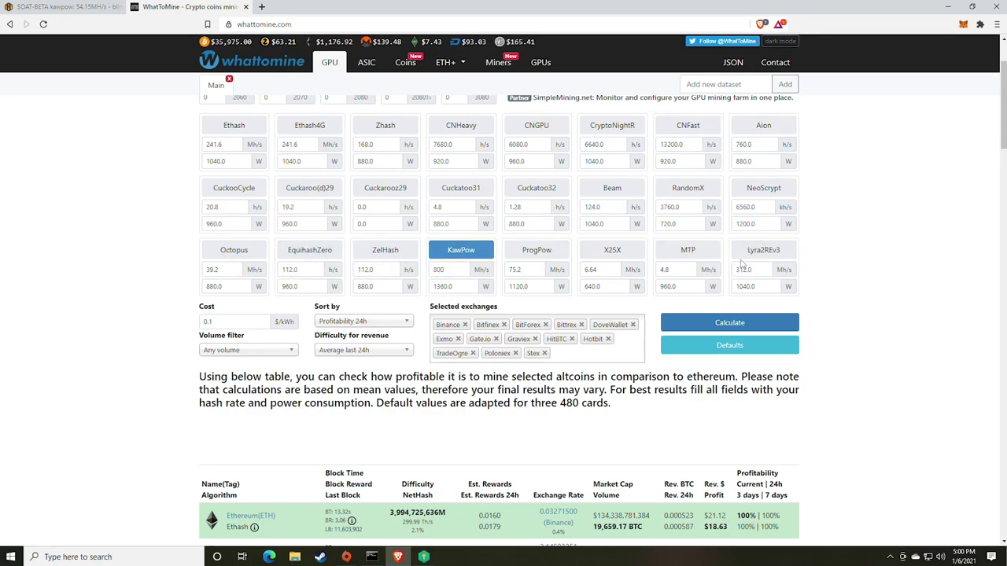
pyautogui.click(719, 324)
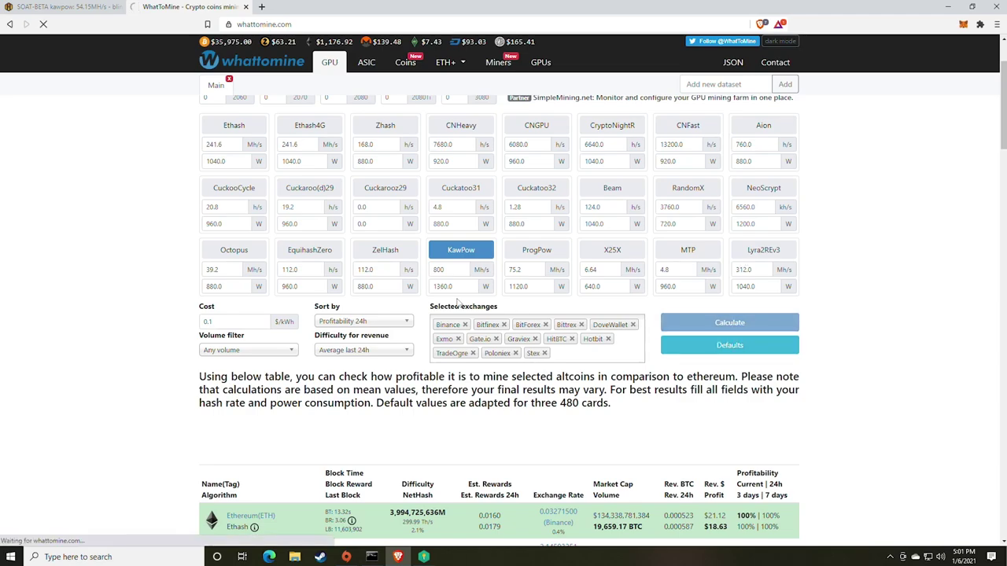
# Step: Recalculate with KawPow at 54 Mh/s and 800 W, giving Ravencoin $1.81 daily profit
pyautogui.scroll(-4, 446, 329)
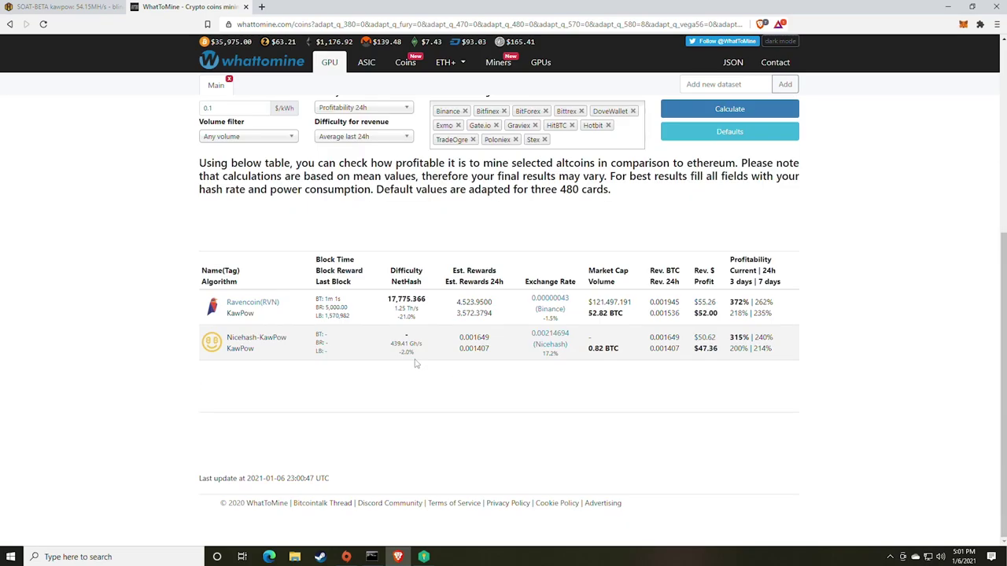
pyautogui.scroll(2, 417, 363)
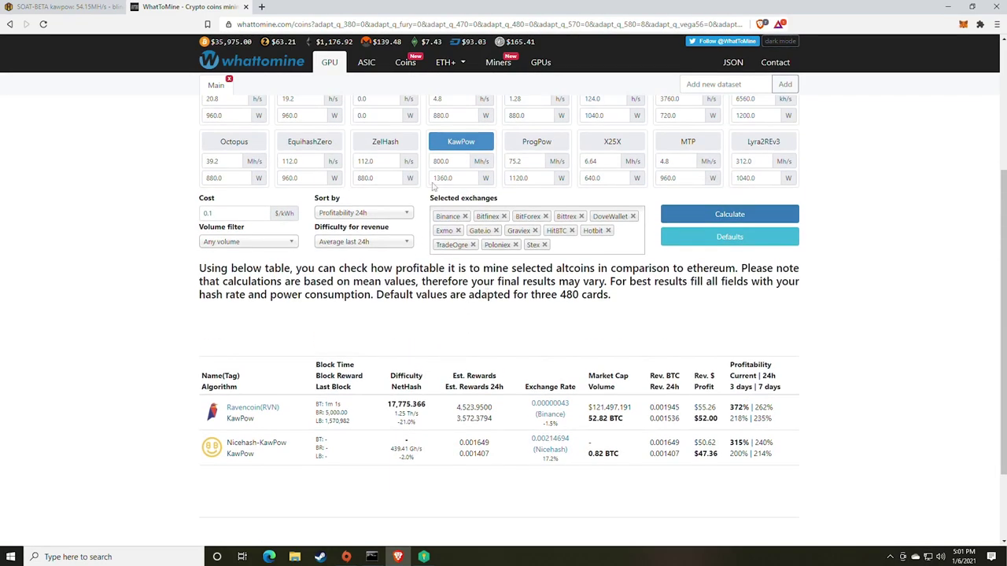
pyautogui.doubleClick(440, 161)
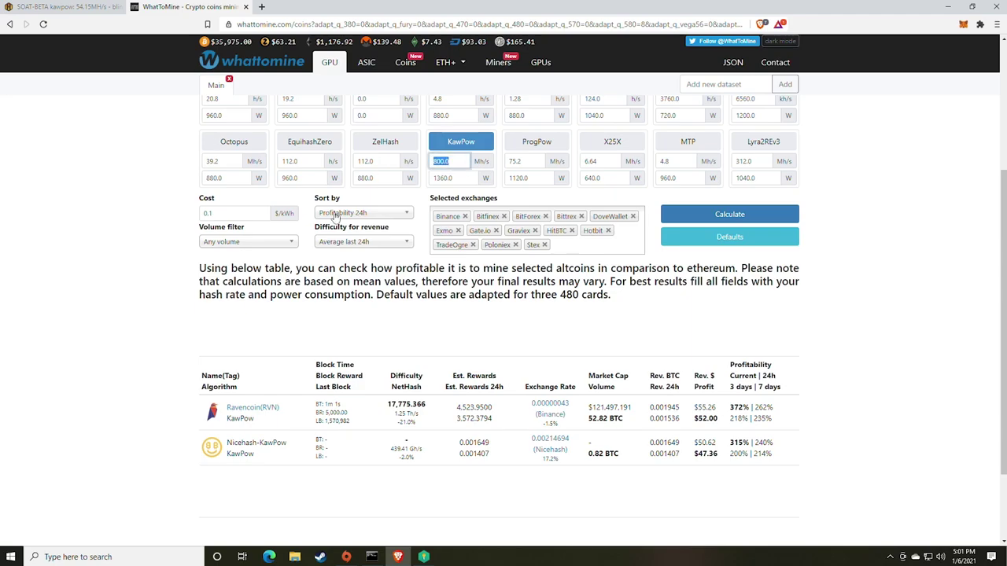
pyautogui.write('54')
pyautogui.press('Tab')
pyautogui.write('800')
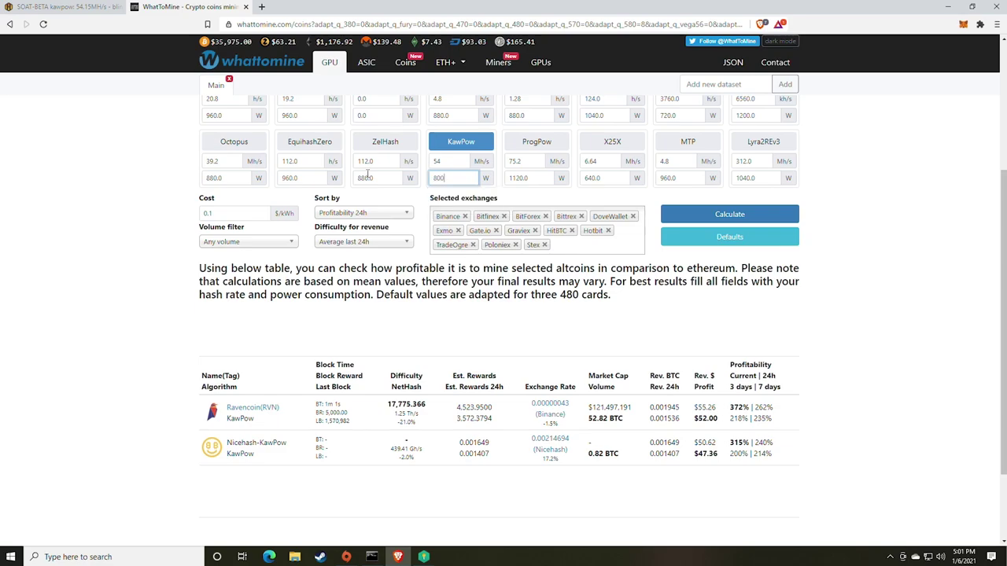
pyautogui.press('Return')
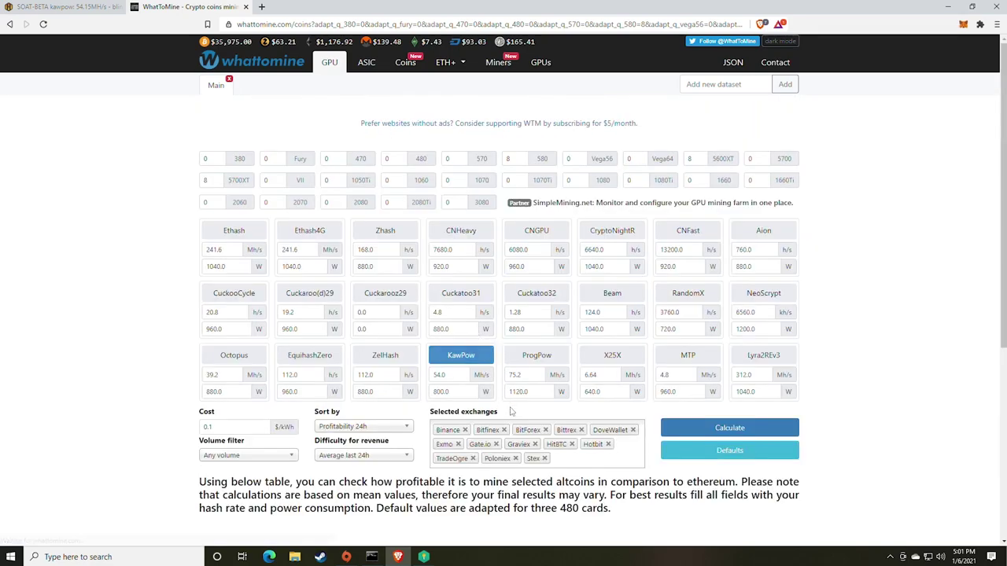
pyautogui.scroll(-4, 498, 373)
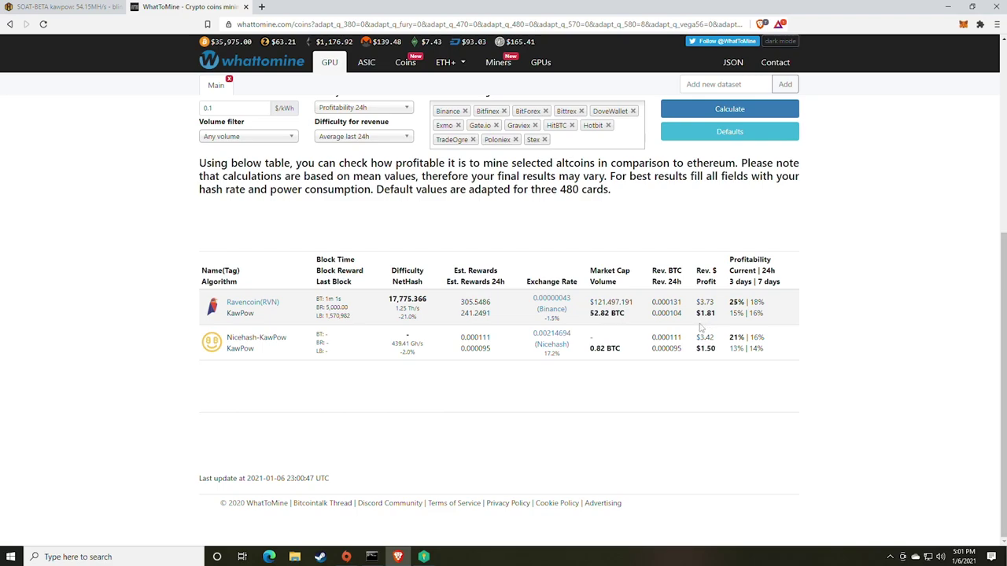
pyautogui.scroll(2, 228, 109)
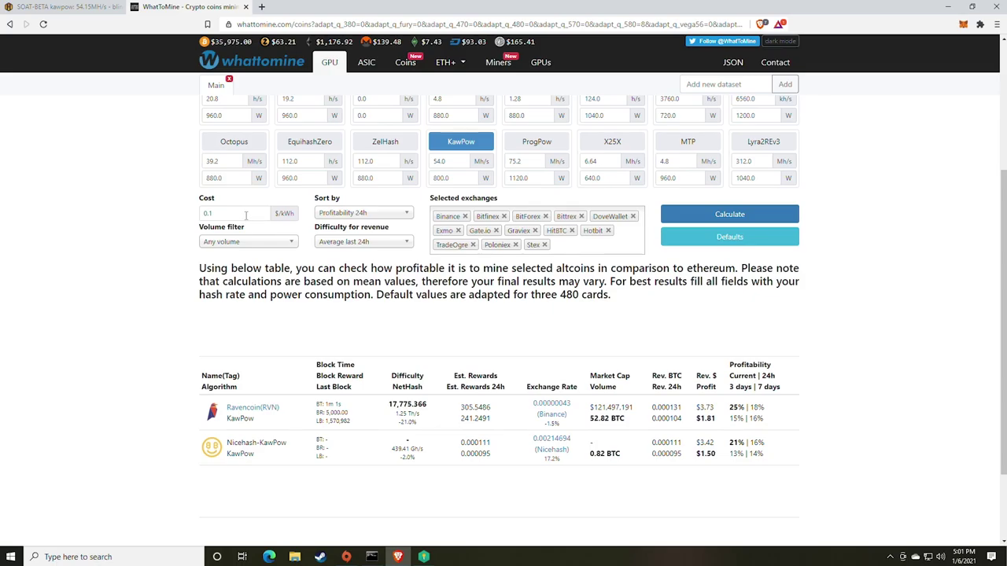
pyautogui.scroll(2, 246, 215)
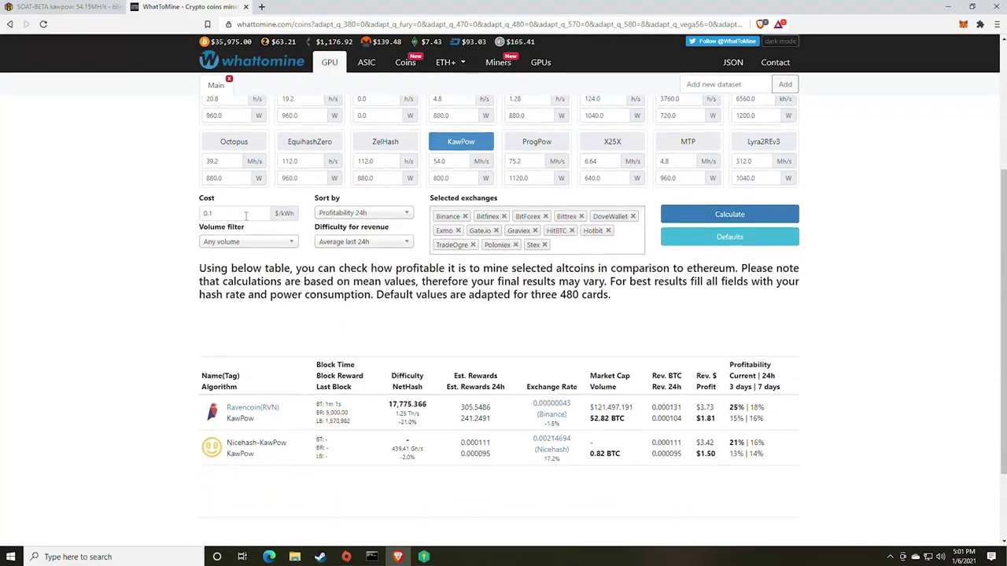